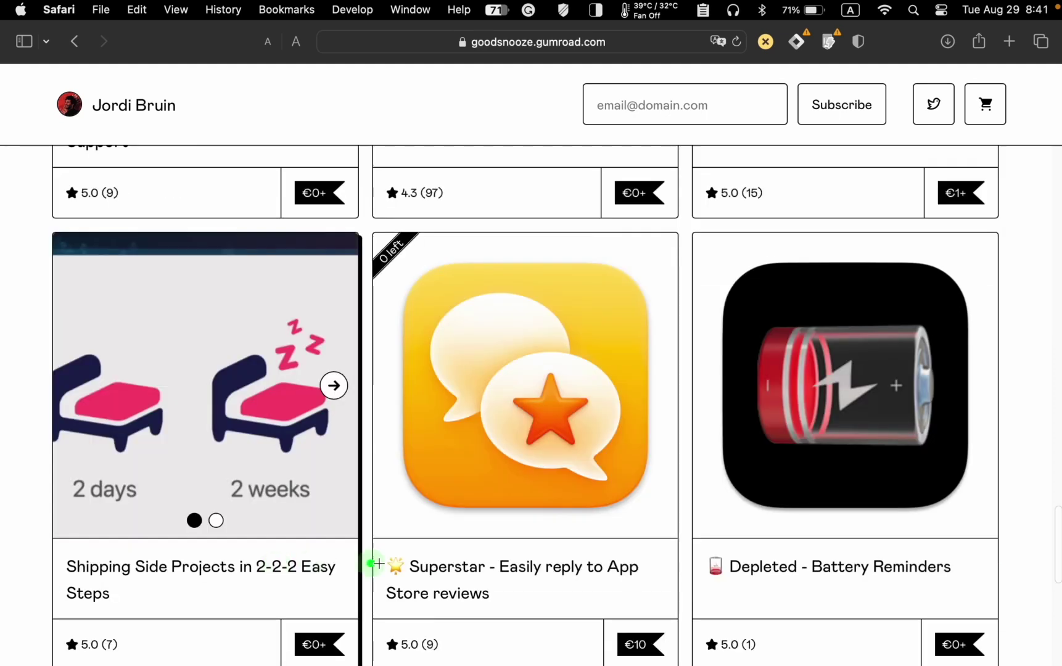
- Open the Depleted - Battery Reminders product page, keeping the fair price at 0
mouse_move(518, 555)
mouse_down()
mouse_move(687, 471)
mouse_move(747, 457)
mouse_up()
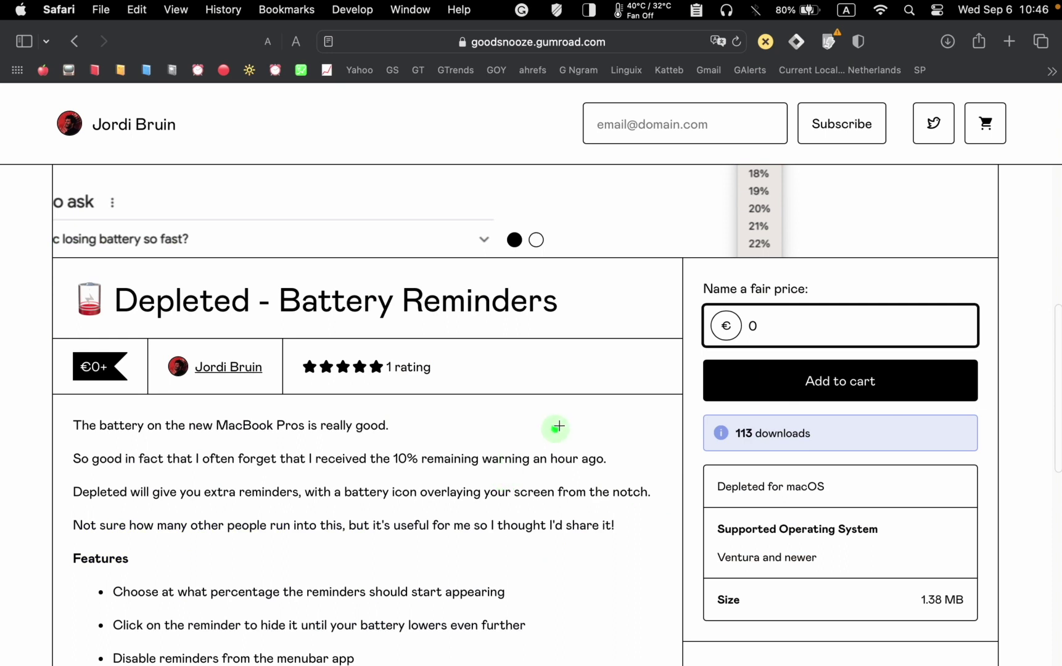
drag(627, 391, 824, 333)
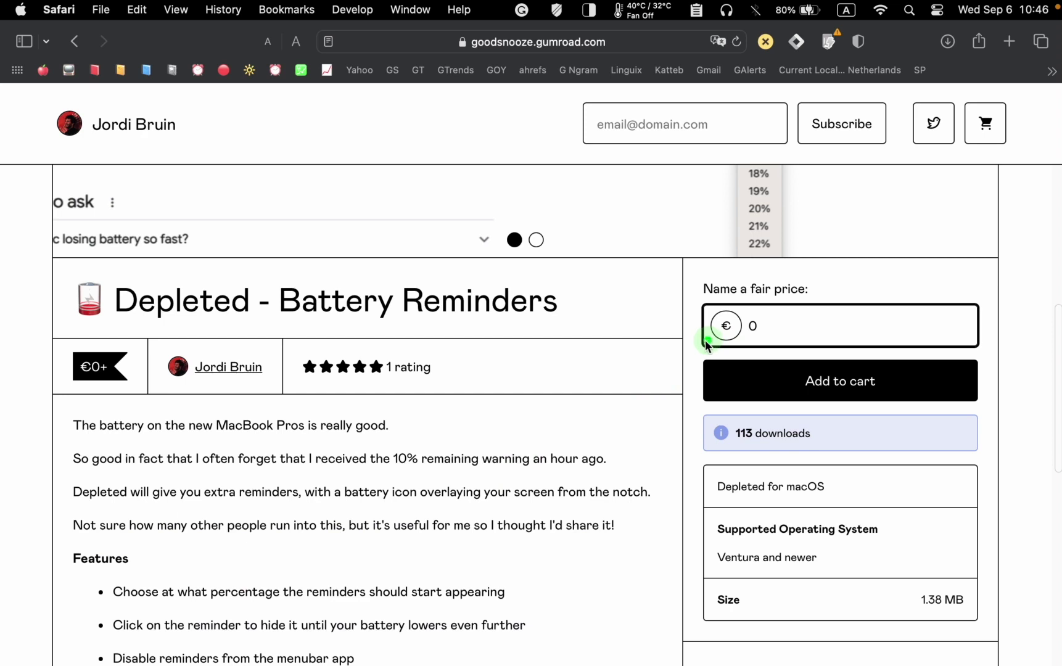
drag(635, 446, 780, 384)
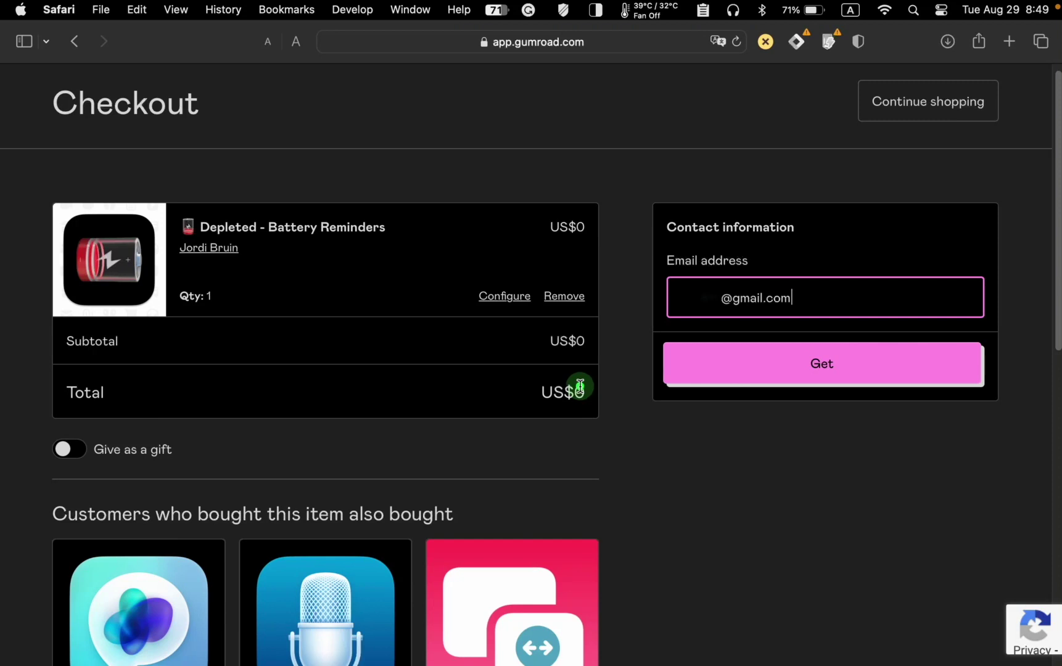
- Add Depleted to the cart and submit the US$0 checkout with an email address
drag(580, 382, 686, 303)
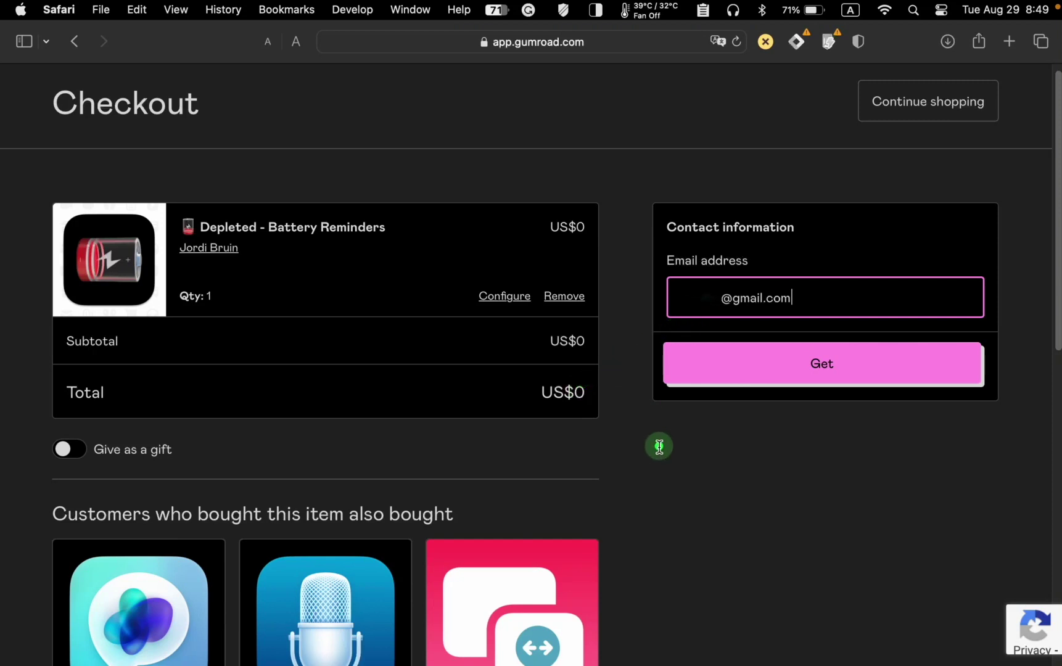
drag(653, 455, 727, 378)
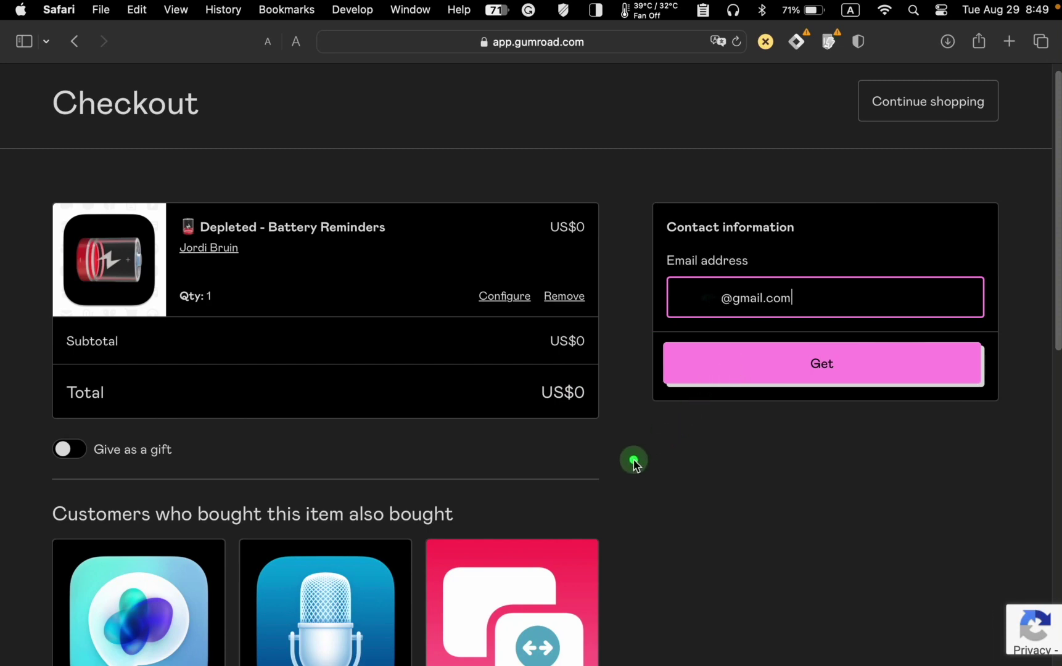
key(Return)
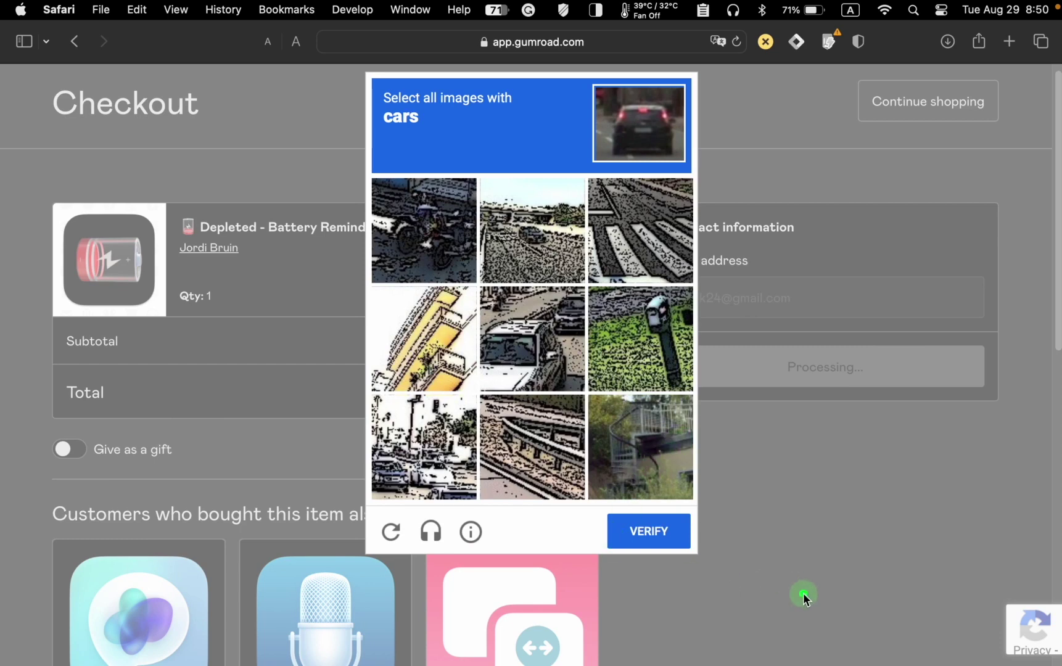
- Complete the cars image challenge, then get Depleted.zip unzipped and Depleted into Applications
drag(805, 594, 672, 548)
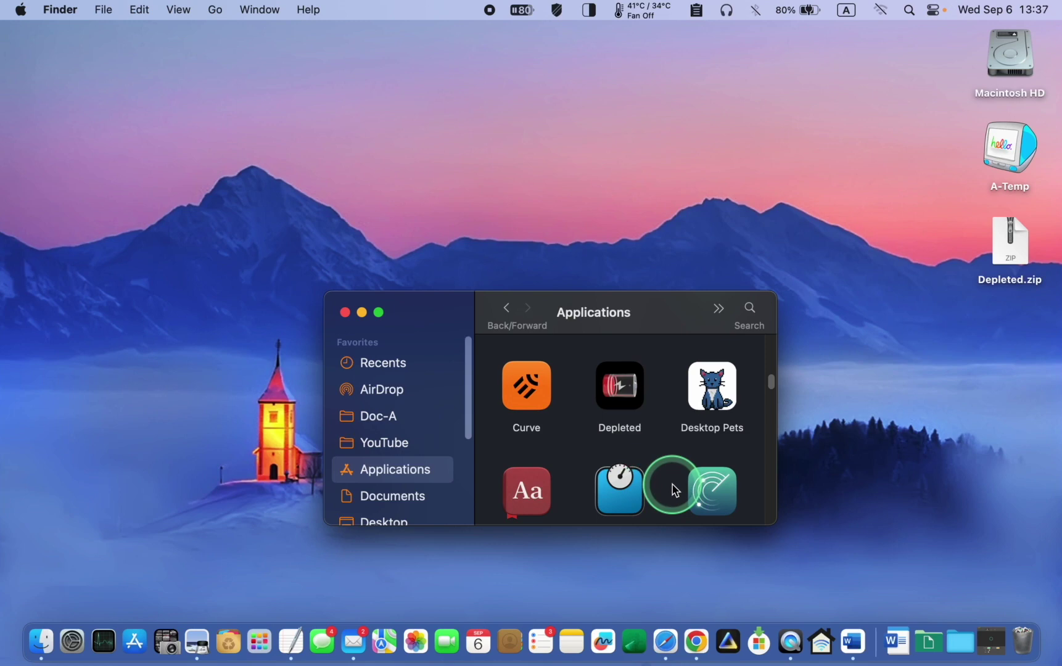
- Launch Depleted from Applications and confirm Open in the downloaded-app security warning
double_click(617, 398)
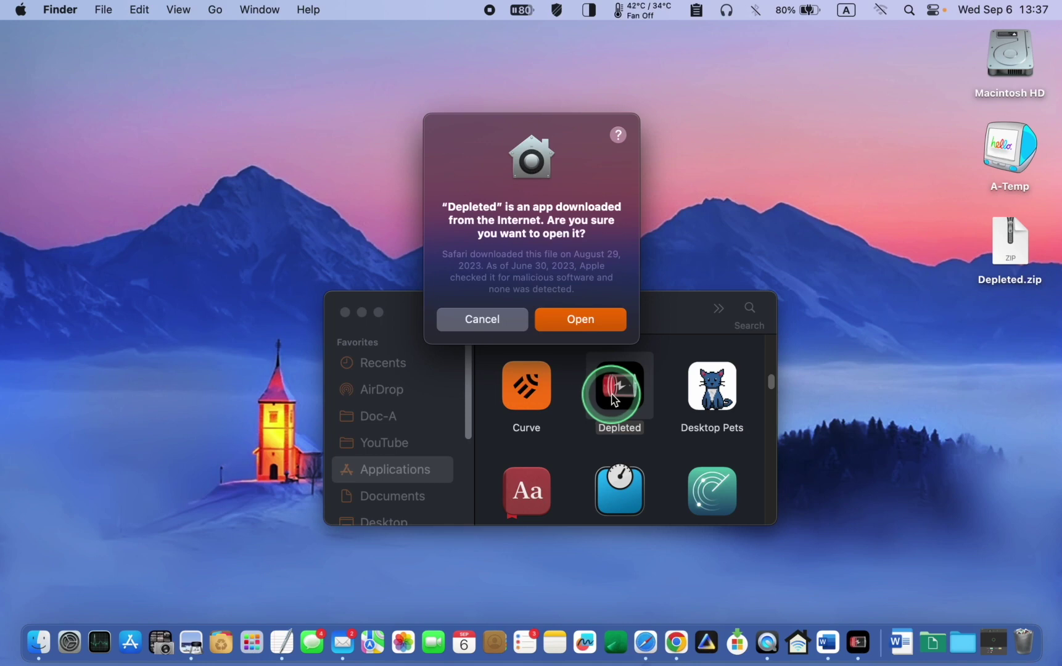
click(587, 327)
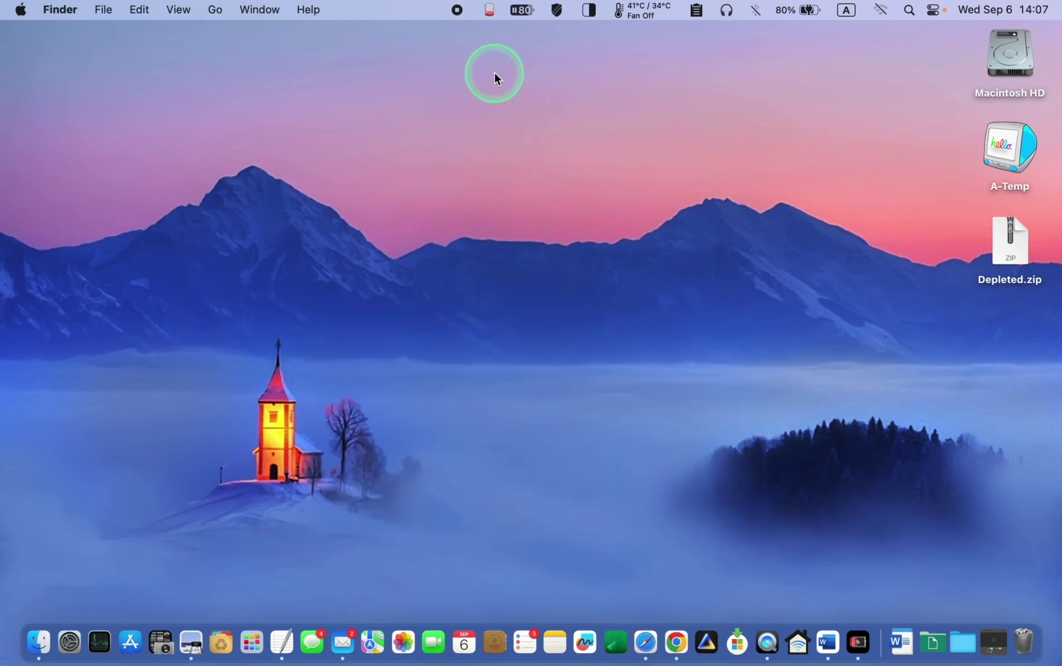
- Show Depleted's Show at Percentage submenu with its 1%–25% warning levels
click(490, 10)
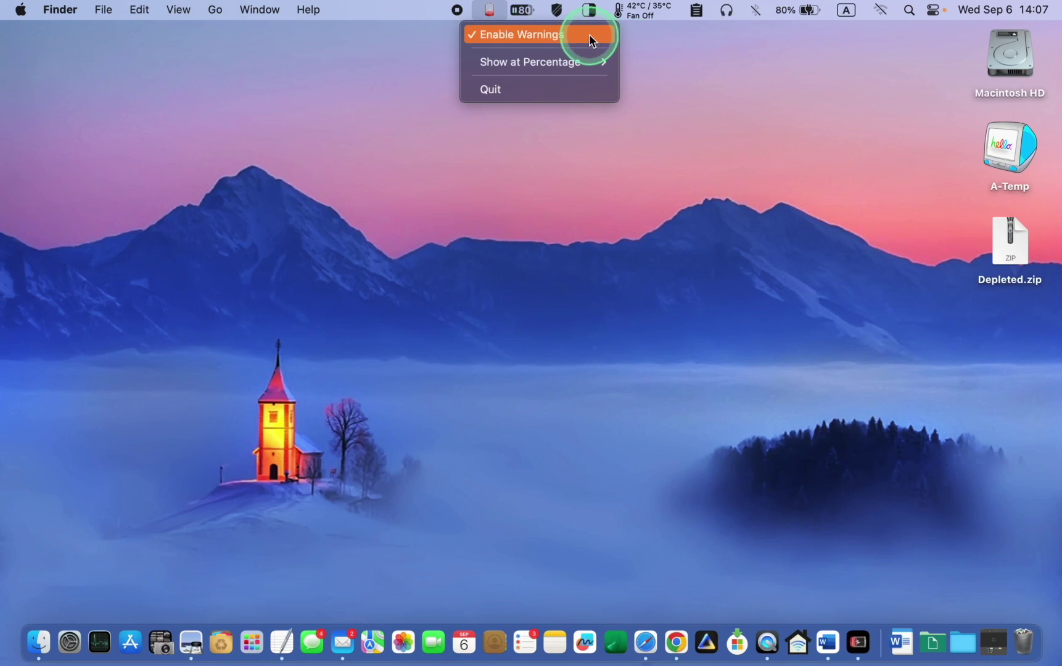
mouse_move(579, 63)
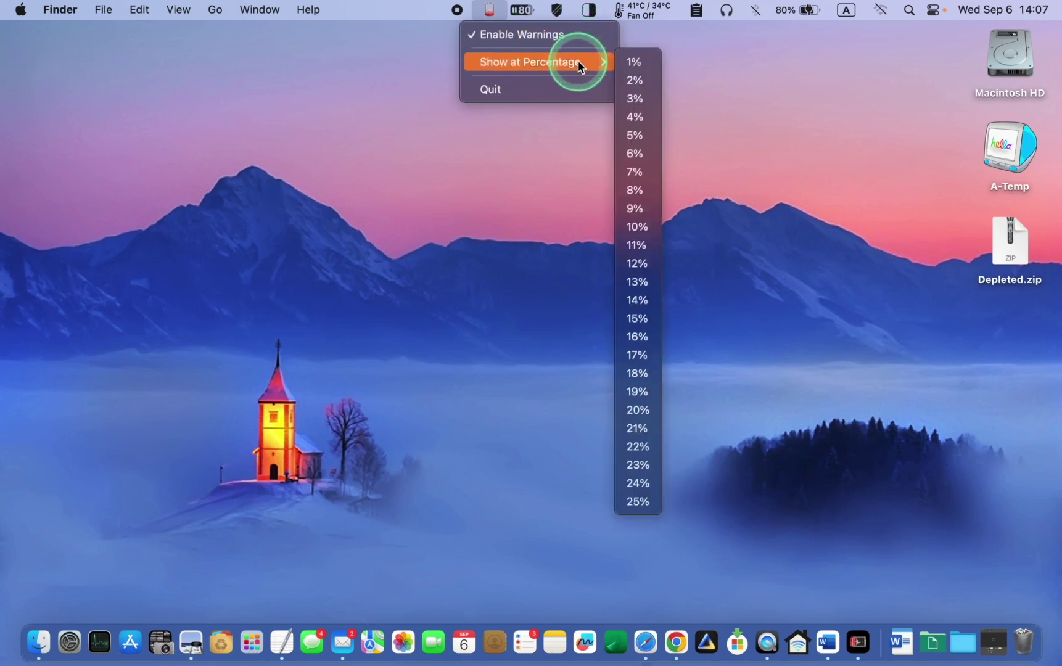